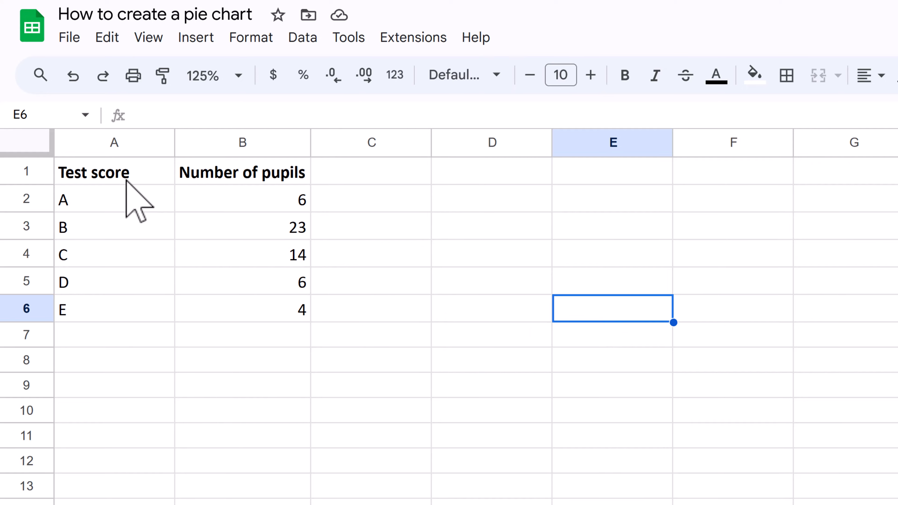
# - Insert a chart from the test score and number of pupils data in A1:B6
pyautogui.moveTo(125, 179); pyautogui.dragTo(267, 301)
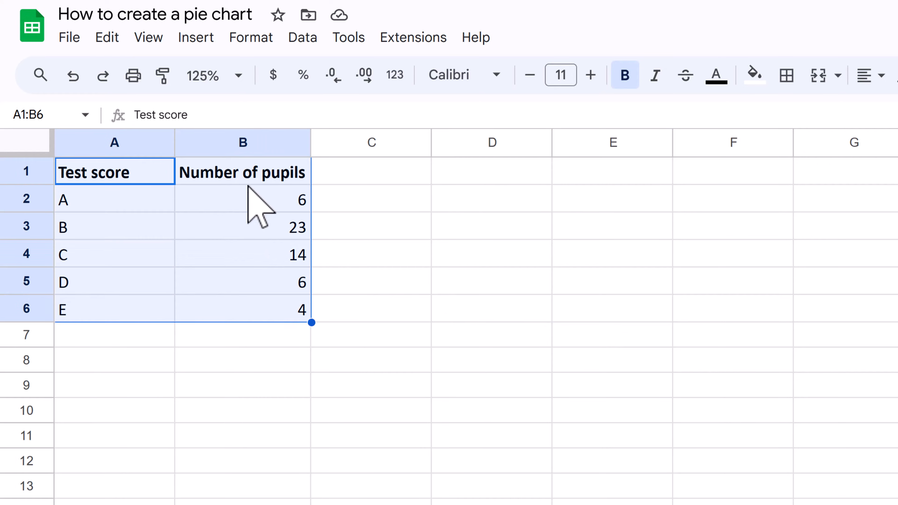
pyautogui.click(203, 46)
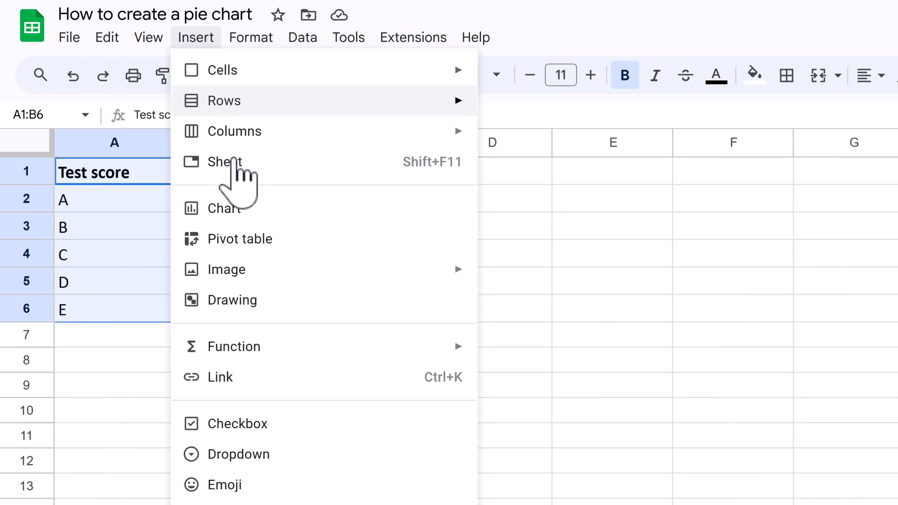
pyautogui.click(250, 215)
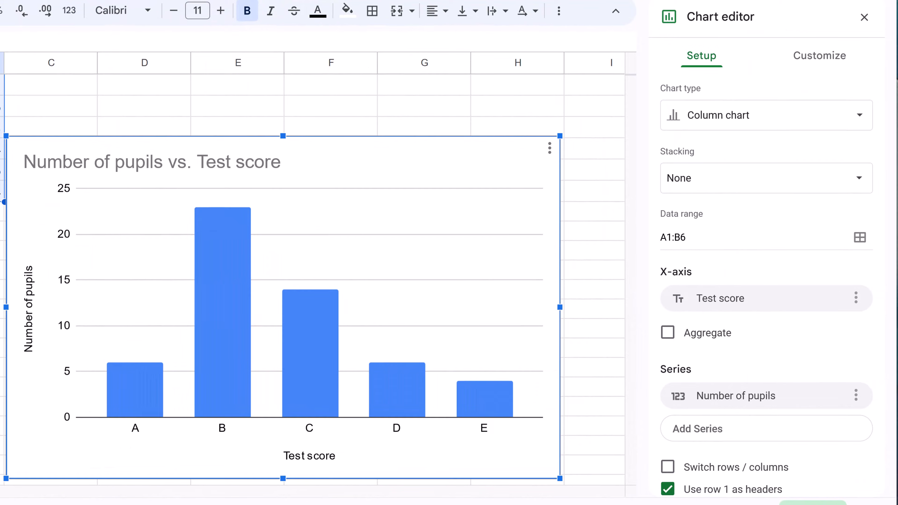
# - Change the chart type from column to the standard pie chart
pyautogui.click(801, 114)
pyautogui.scroll(-3, 812, 226)
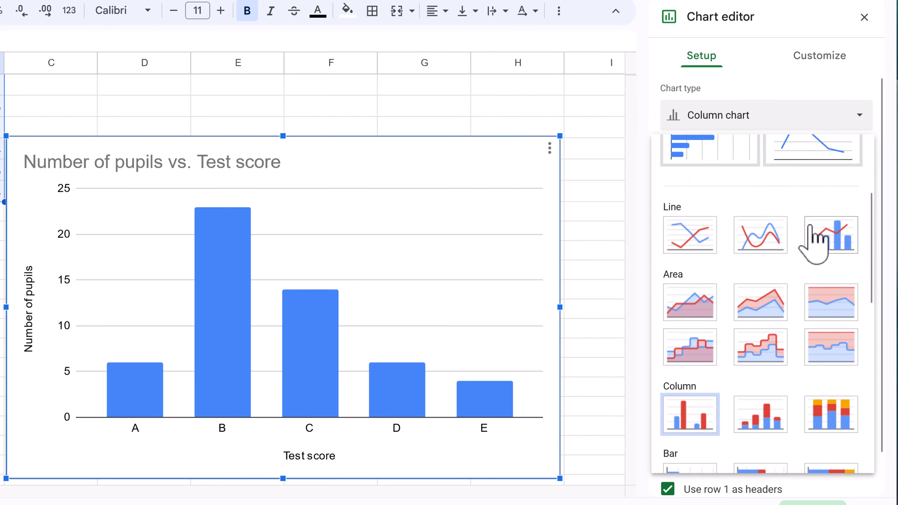
pyautogui.scroll(-5, 812, 229)
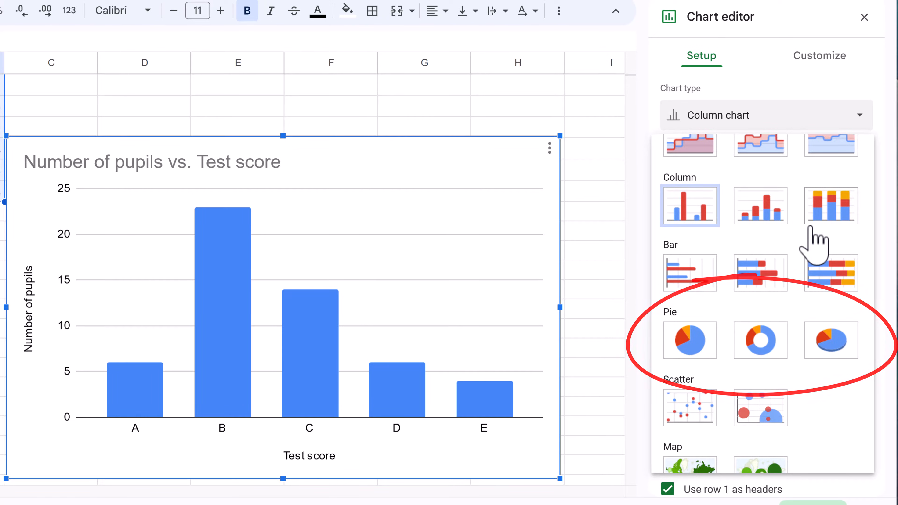
pyautogui.click(692, 342)
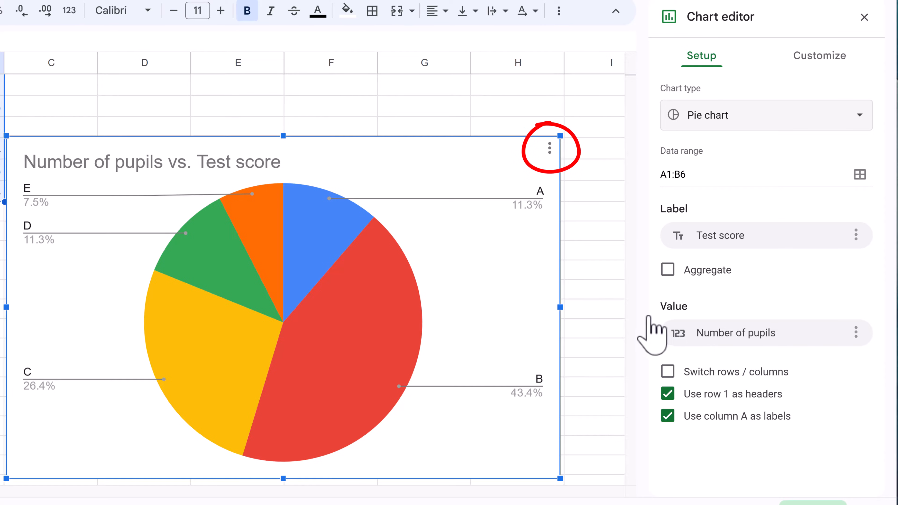
# - Open the pie chart for editing and try turning the "Use row 1 as headers" option off and on again
pyautogui.click(549, 148)
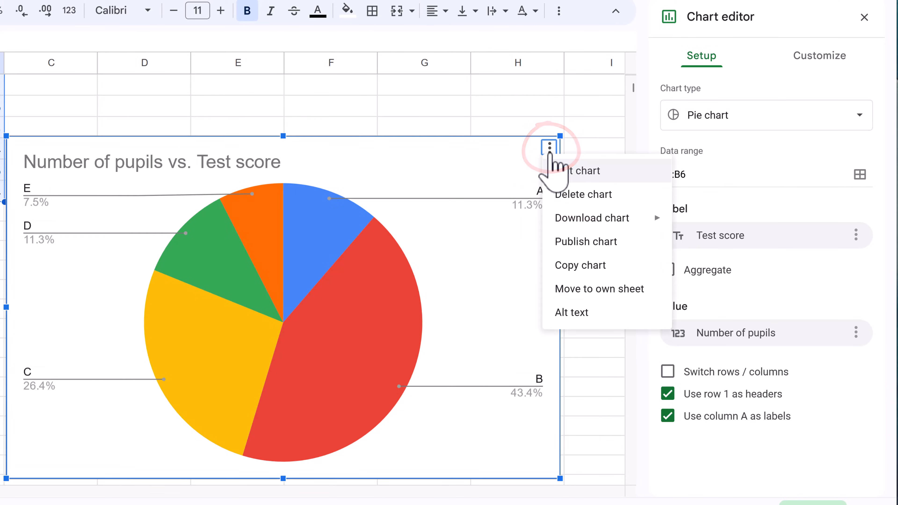
pyautogui.click(565, 171)
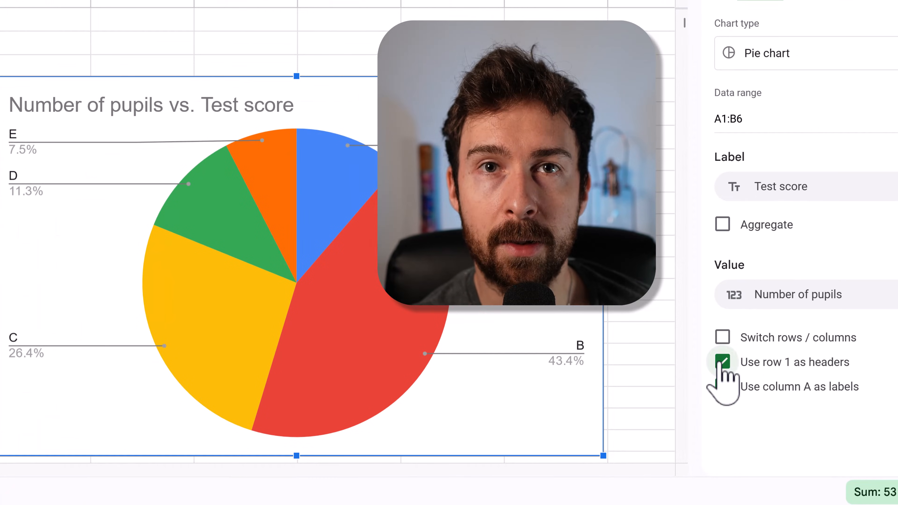
pyautogui.click(762, 394)
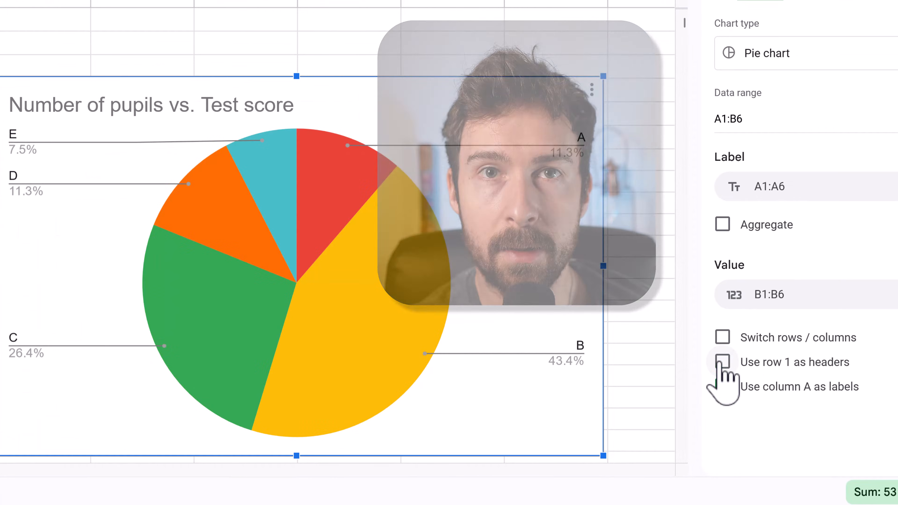
pyautogui.click(762, 394)
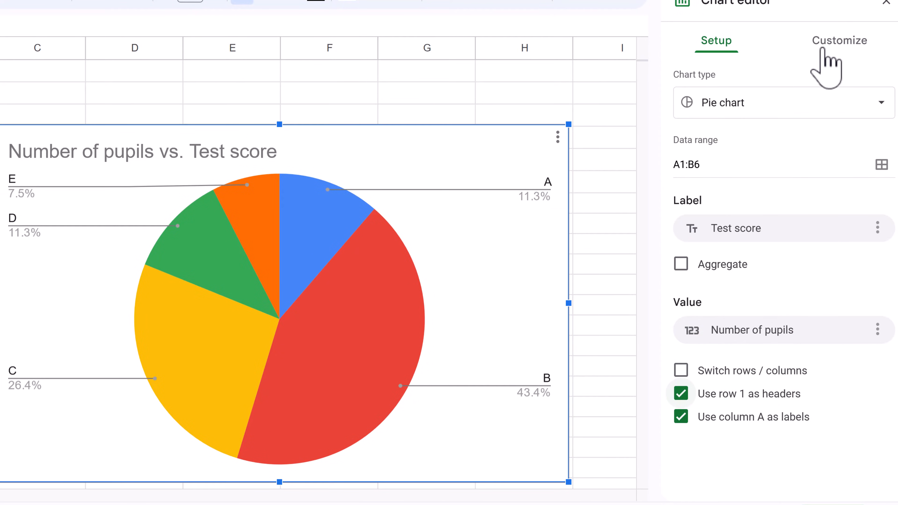
# - Set the chart's background color to a very light gray in the chart style settings
pyautogui.click(826, 41)
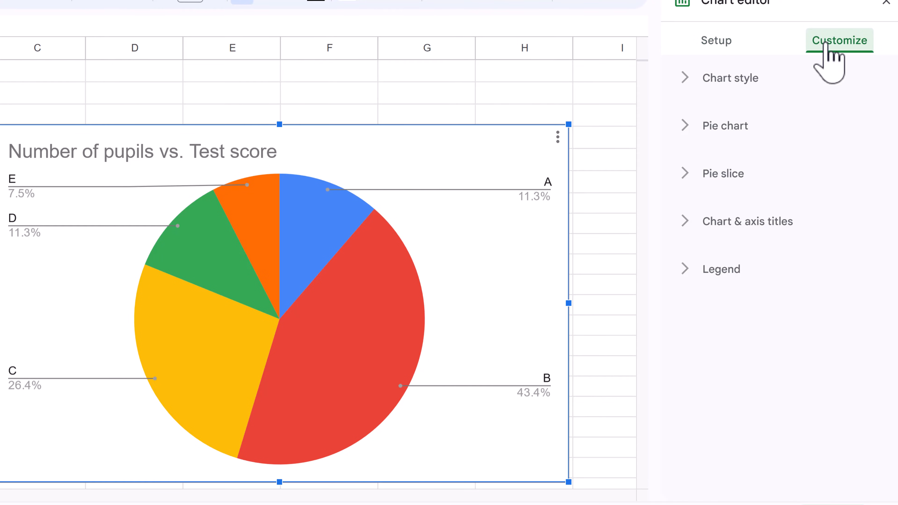
pyautogui.click(800, 77)
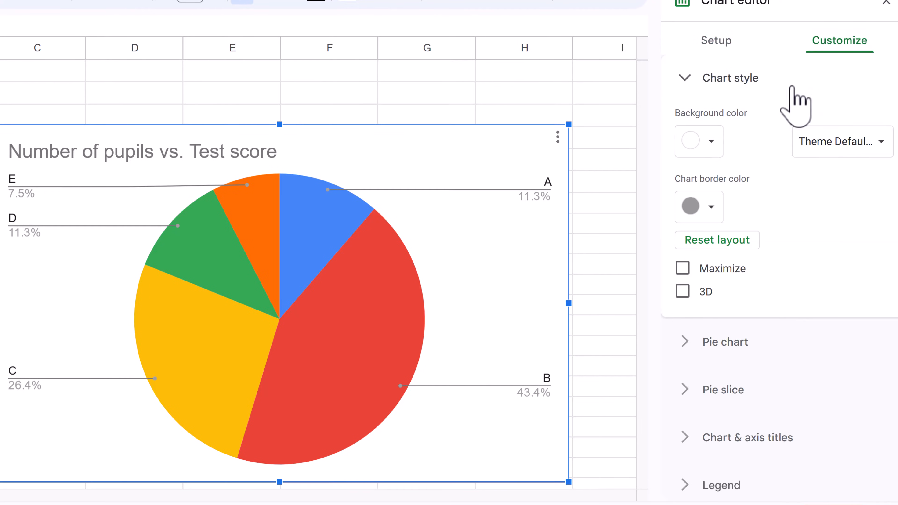
pyautogui.click(711, 140)
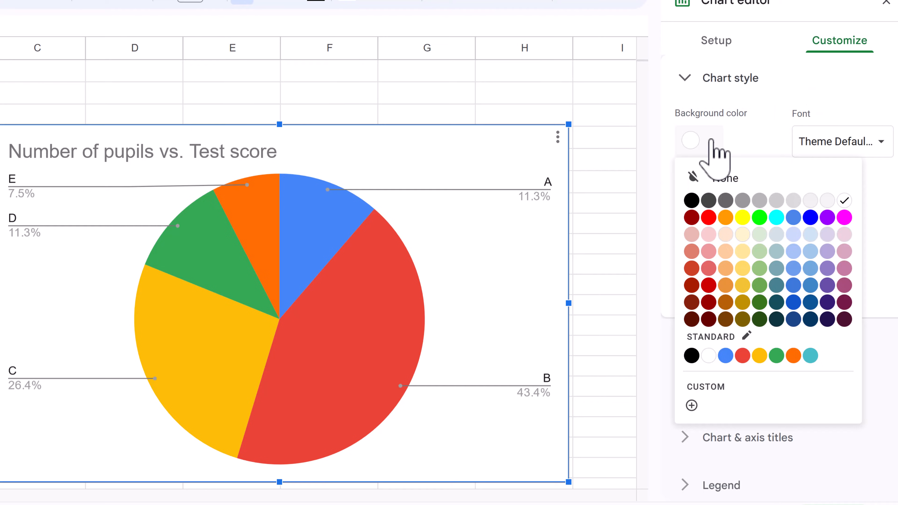
pyautogui.click(826, 201)
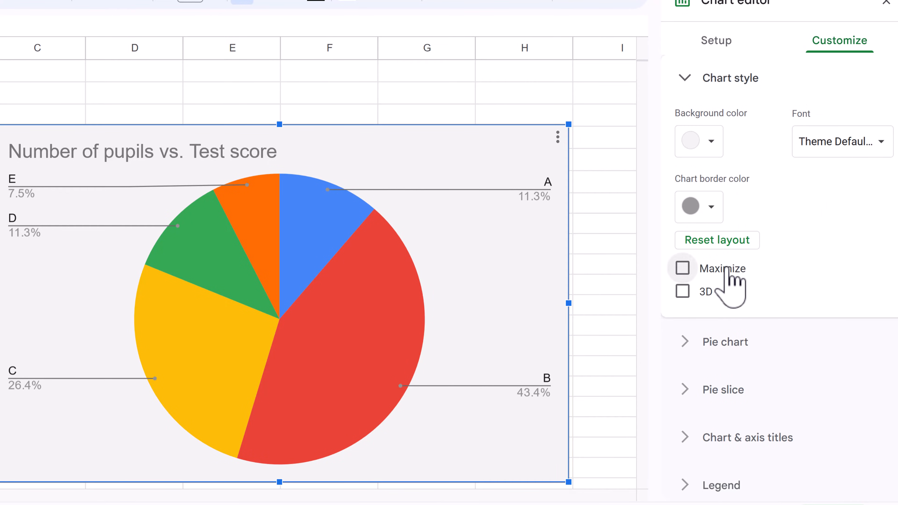
# - Try the Maximize and 3D chart style options, switching each one back off
pyautogui.click(725, 269)
pyautogui.click(725, 270)
pyautogui.click(702, 291)
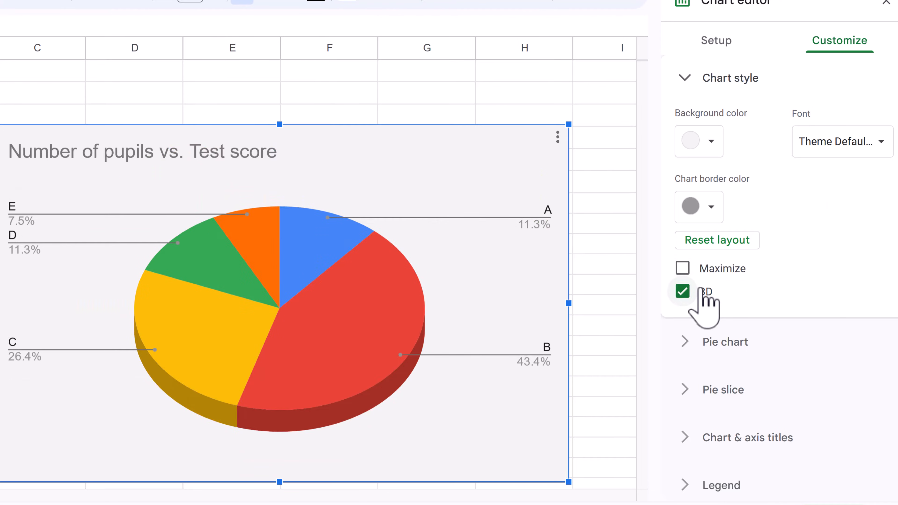
pyautogui.click(702, 291)
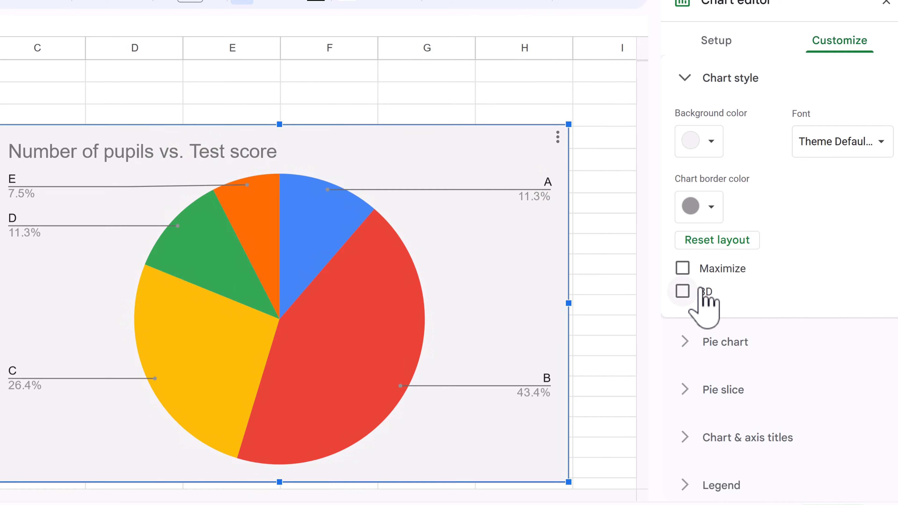
# - Try a 25% donut hole on the pie chart and set it back to 0%
pyautogui.click(690, 344)
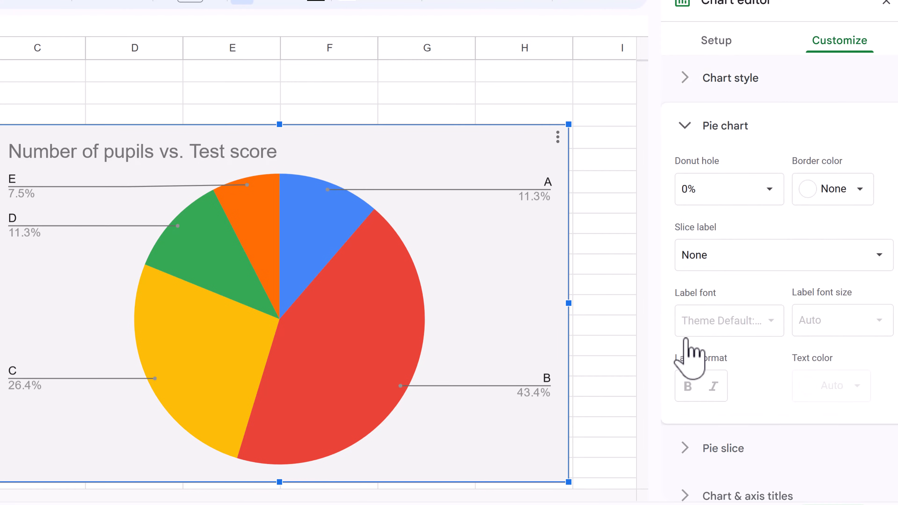
pyautogui.click(711, 198)
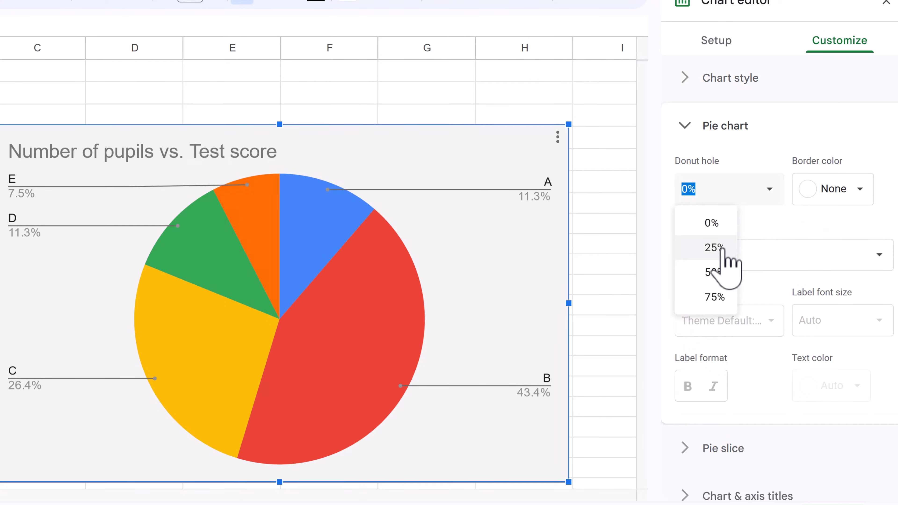
pyautogui.click(719, 251)
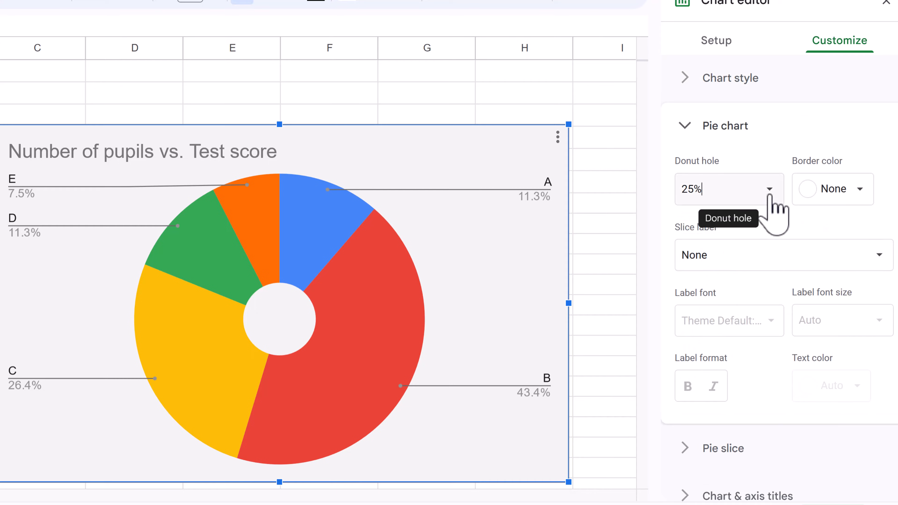
pyautogui.click(715, 191)
pyautogui.click(722, 225)
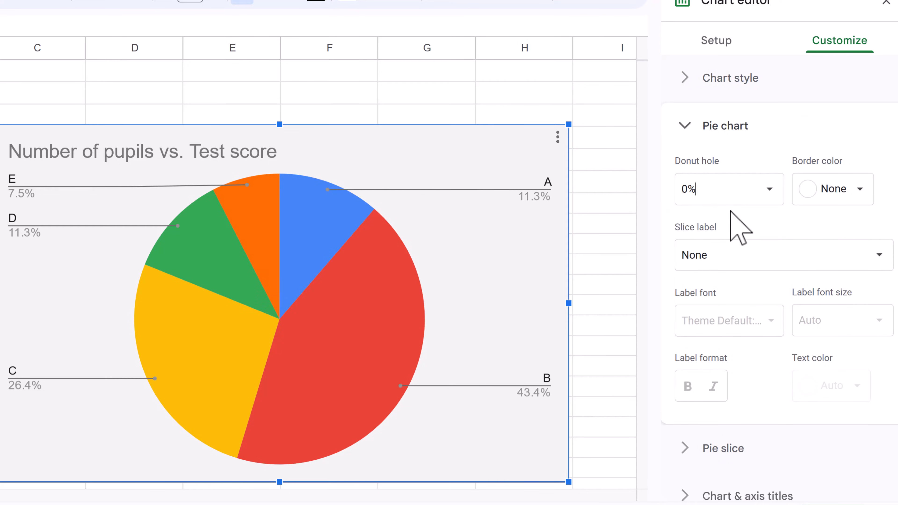
# - Give the pie chart a black border color and set its slice labels to Percentage
pyautogui.click(847, 192)
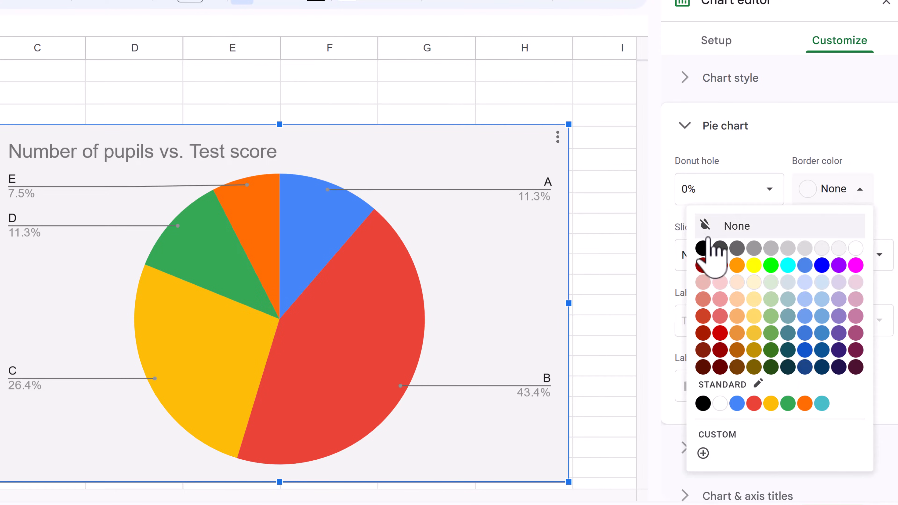
pyautogui.click(705, 247)
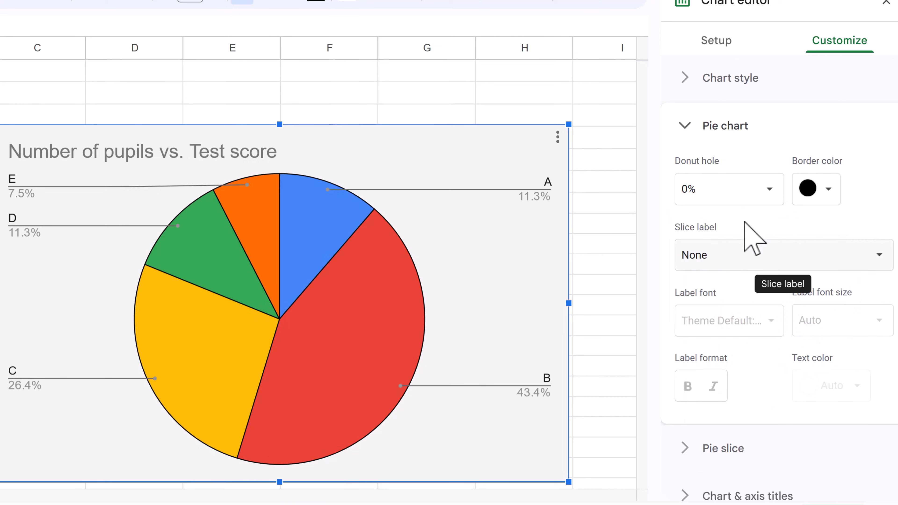
pyautogui.click(774, 254)
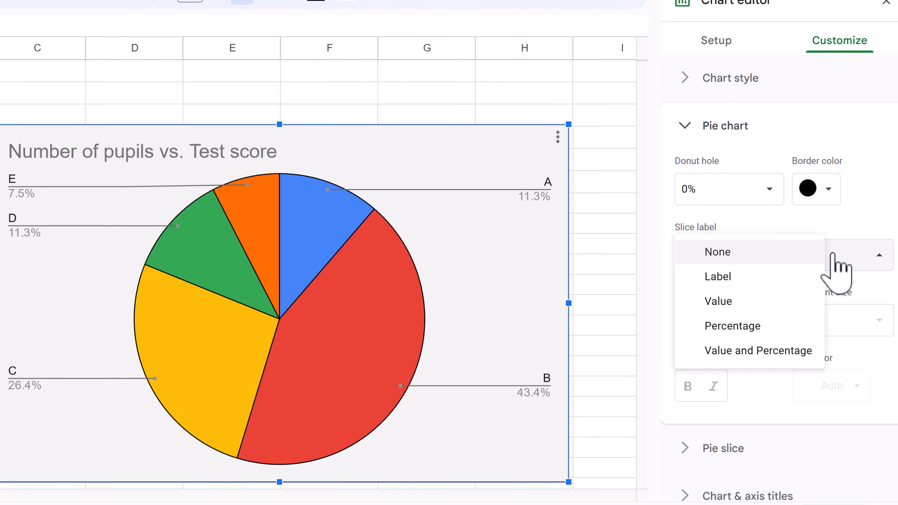
pyautogui.click(771, 329)
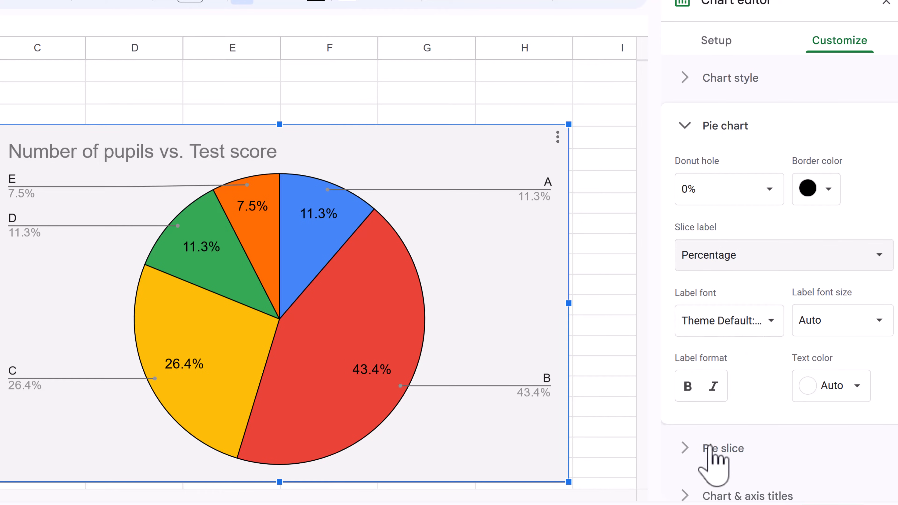
# - Change the color of pie slice A to the standard teal
pyautogui.click(711, 449)
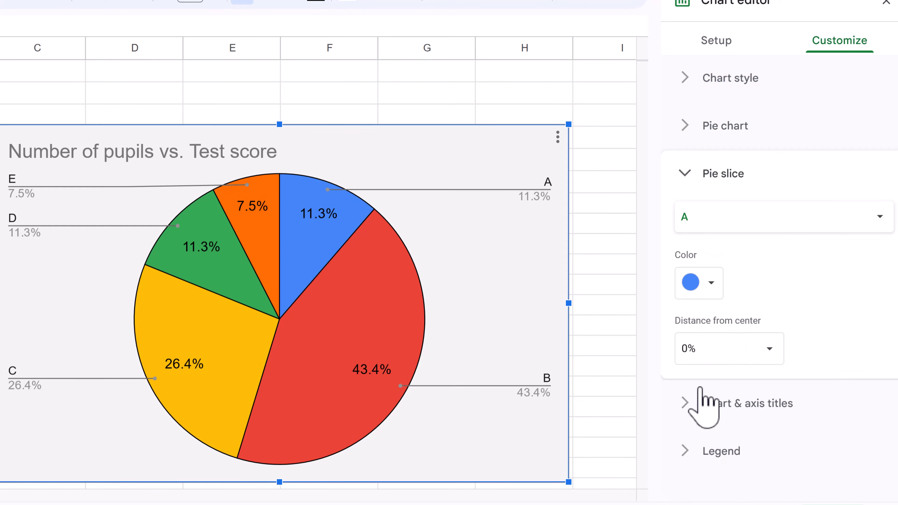
pyautogui.click(711, 283)
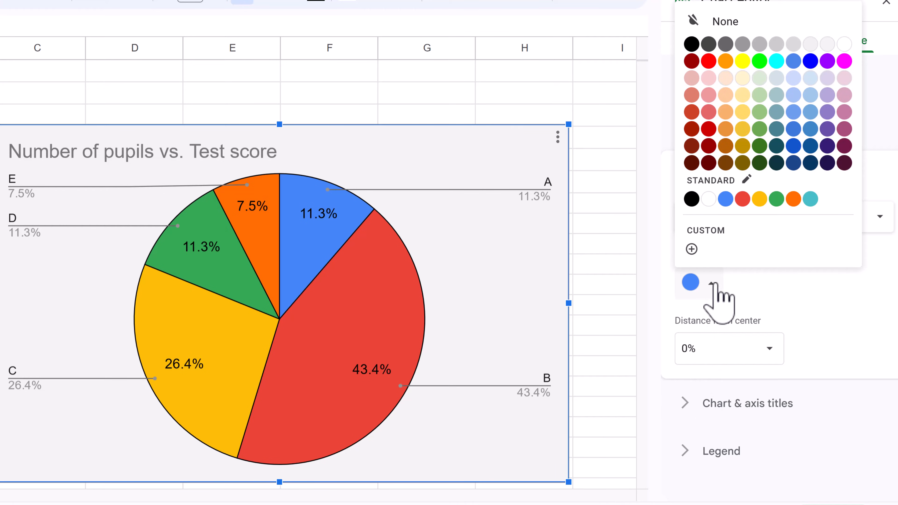
pyautogui.click(810, 199)
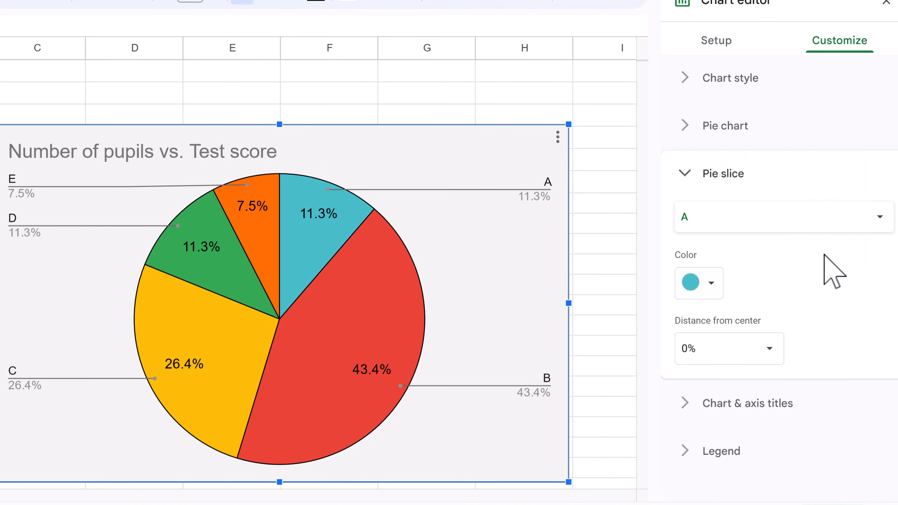
# - Try a 50% distance from center for slice A and set it back to 0%
pyautogui.click(764, 350)
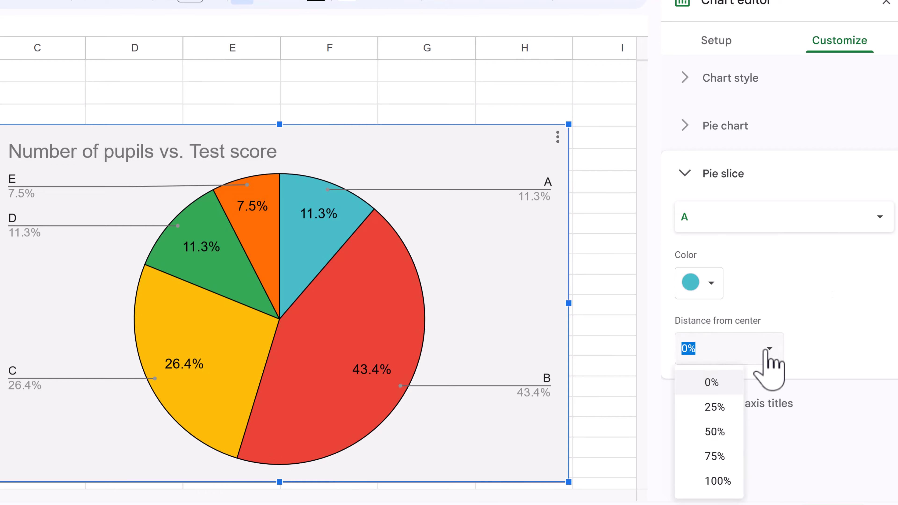
pyautogui.click(714, 432)
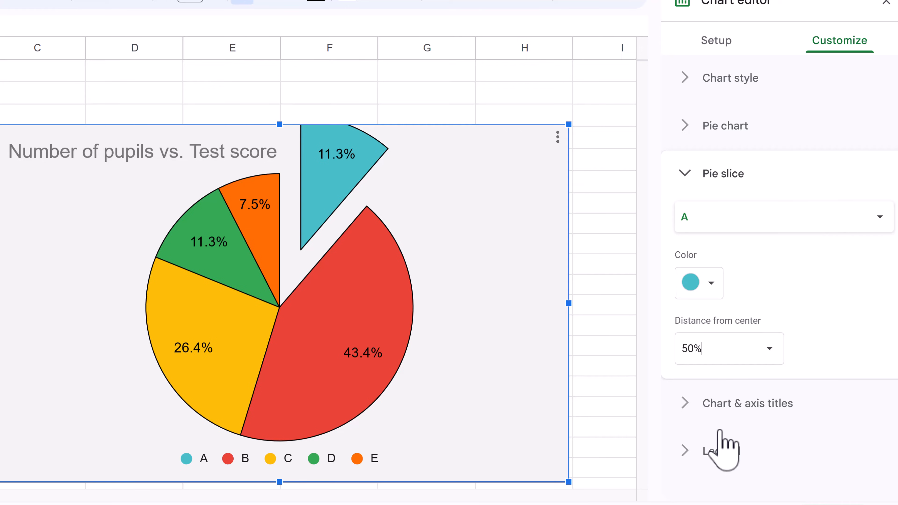
pyautogui.click(770, 354)
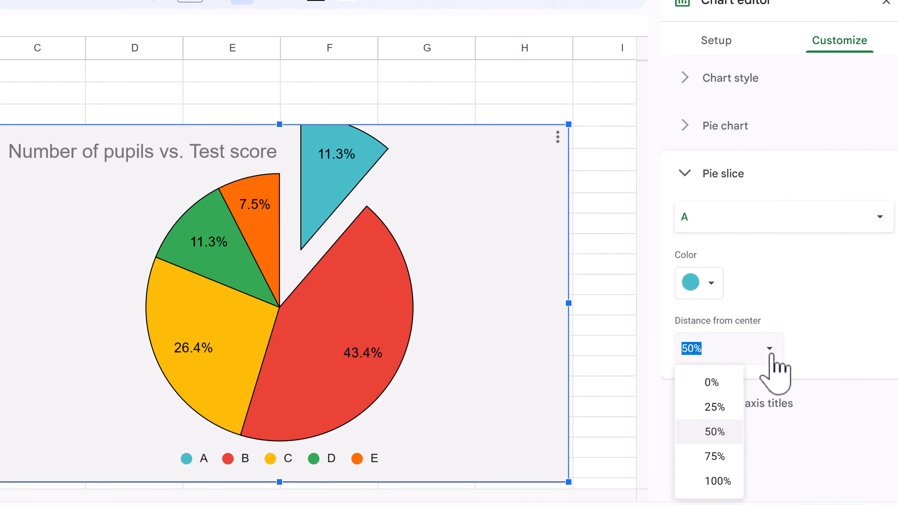
pyautogui.click(711, 382)
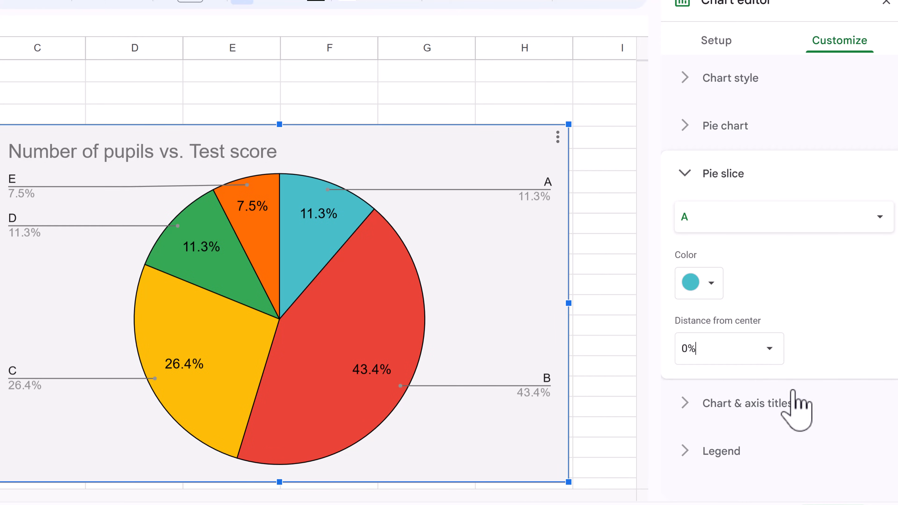
# - Change the chart title text to "Class test scores"
pyautogui.click(785, 404)
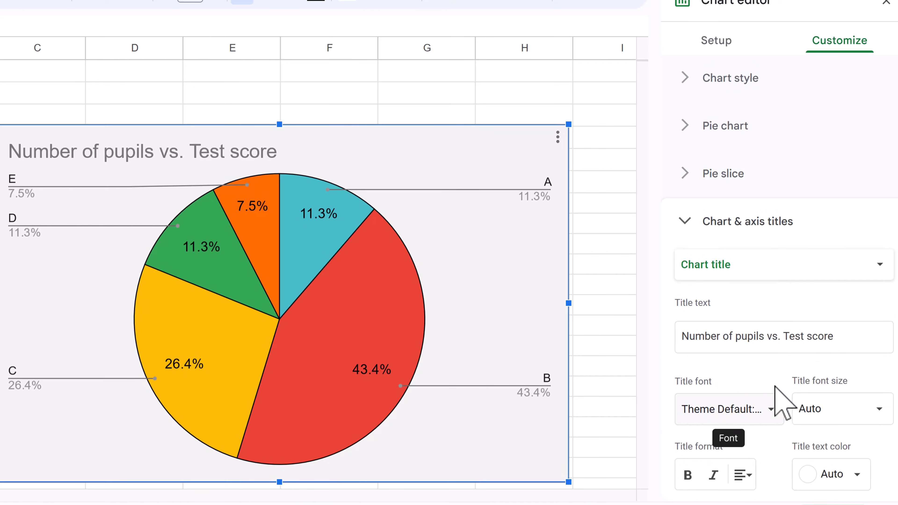
pyautogui.tripleClick(761, 346)
pyautogui.write('Class test scores')
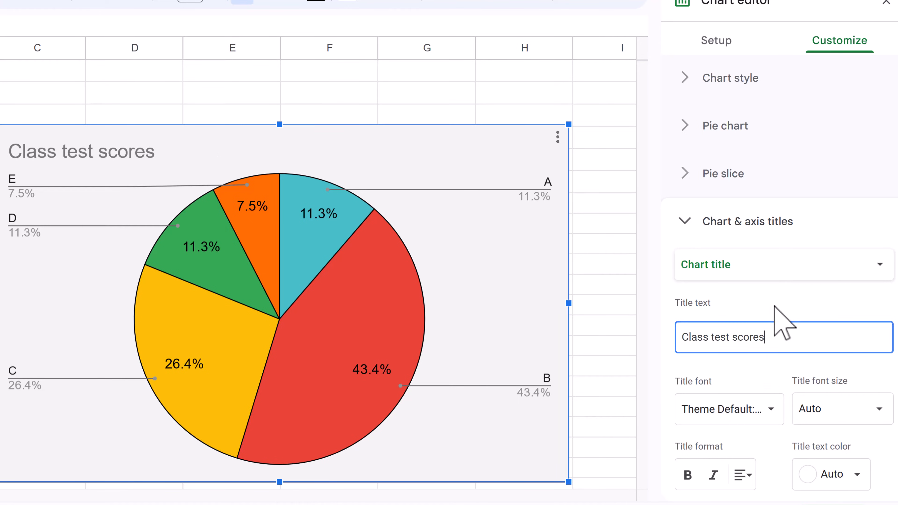
# - Add a chart subtitle made of the teacher's first name in possessive form followed by "class"
pyautogui.click(778, 265)
pyautogui.click(764, 300)
pyautogui.click(750, 333)
pyautogui.write("Steven's class")
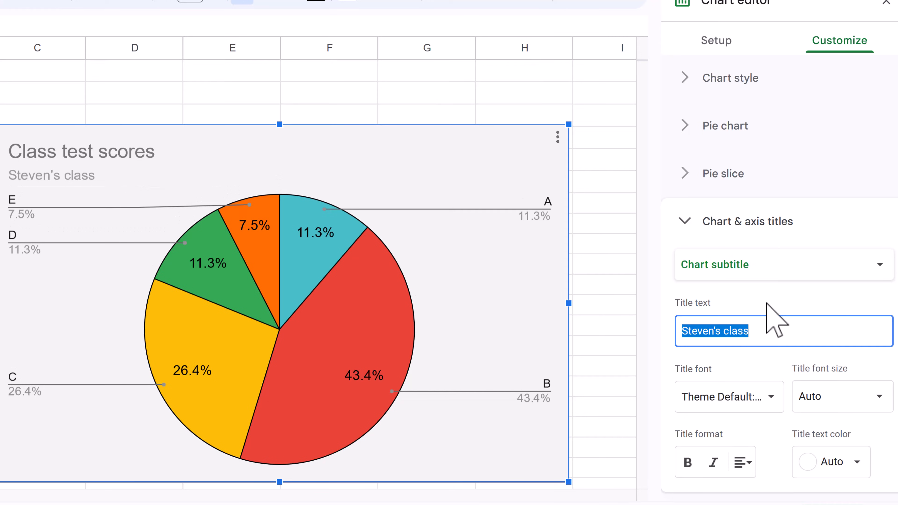
pyautogui.scroll(-2, 767, 303)
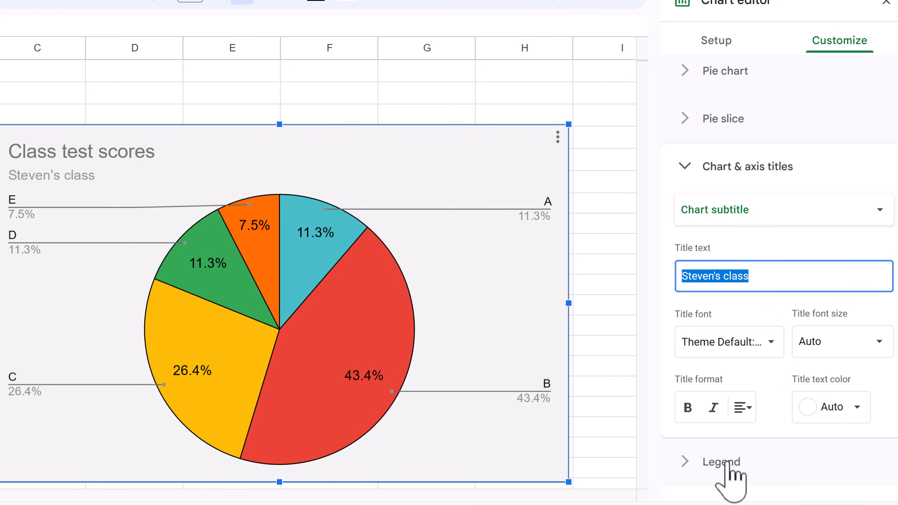
# - Place the chart legend to the right of the pie and set the legend font size to 18
pyautogui.click(723, 462)
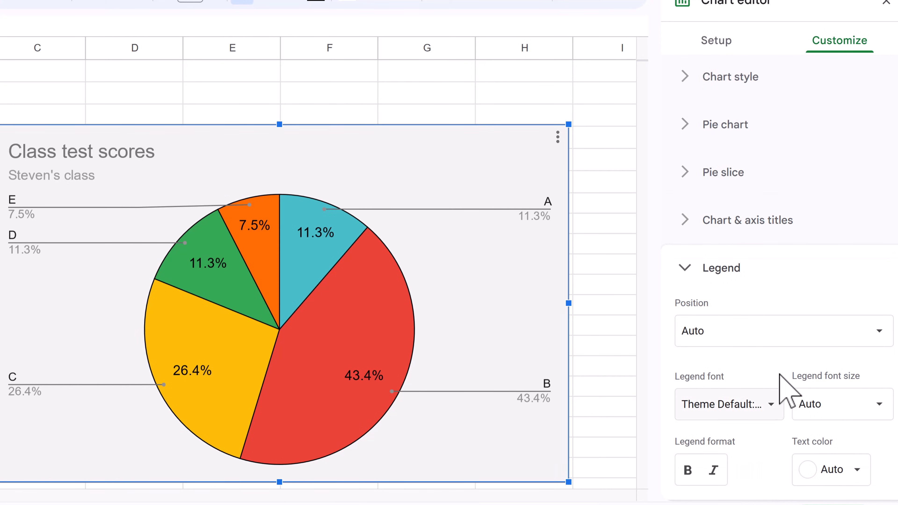
pyautogui.click(794, 333)
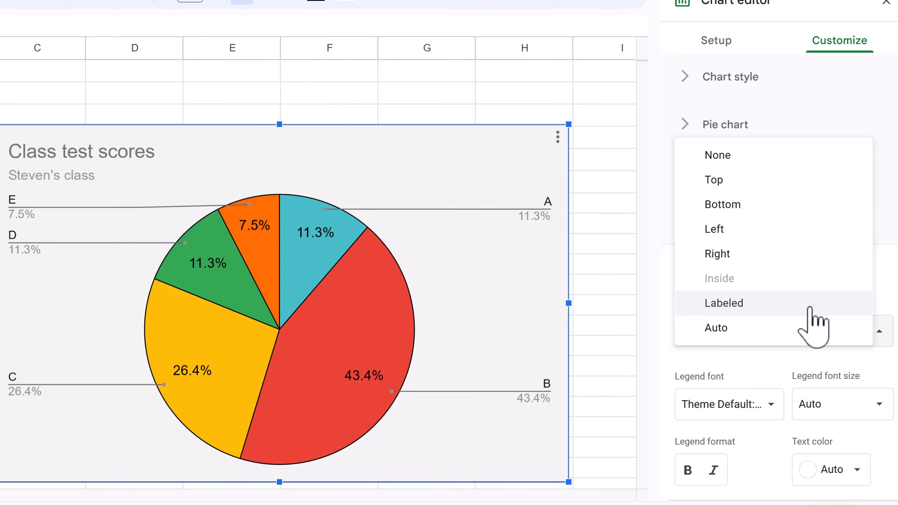
pyautogui.click(771, 254)
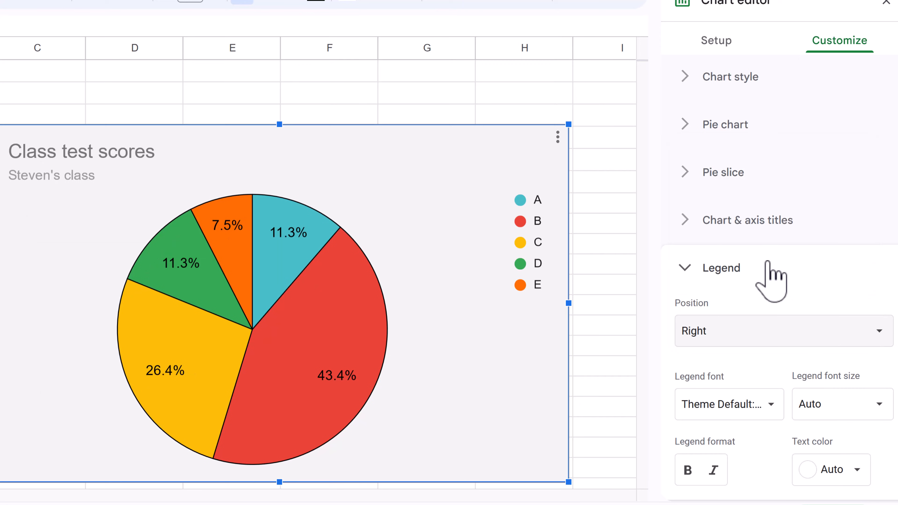
pyautogui.click(852, 404)
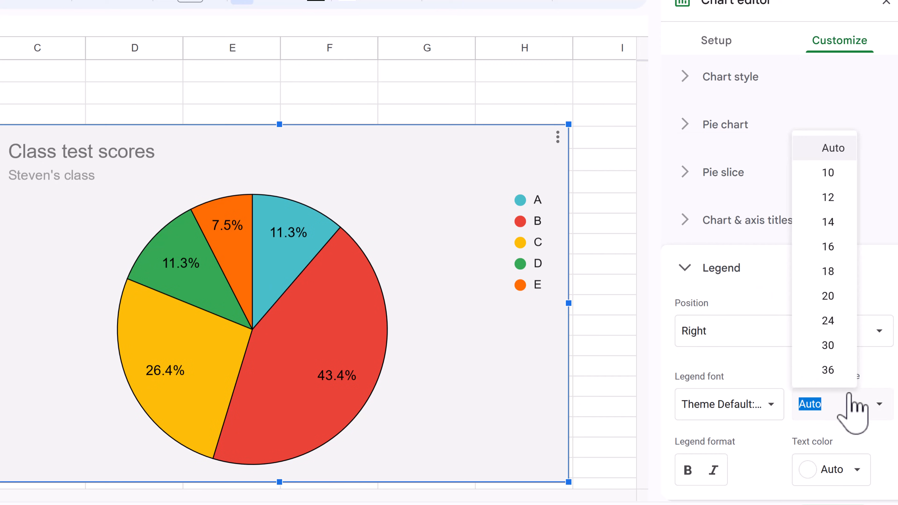
pyautogui.click(834, 273)
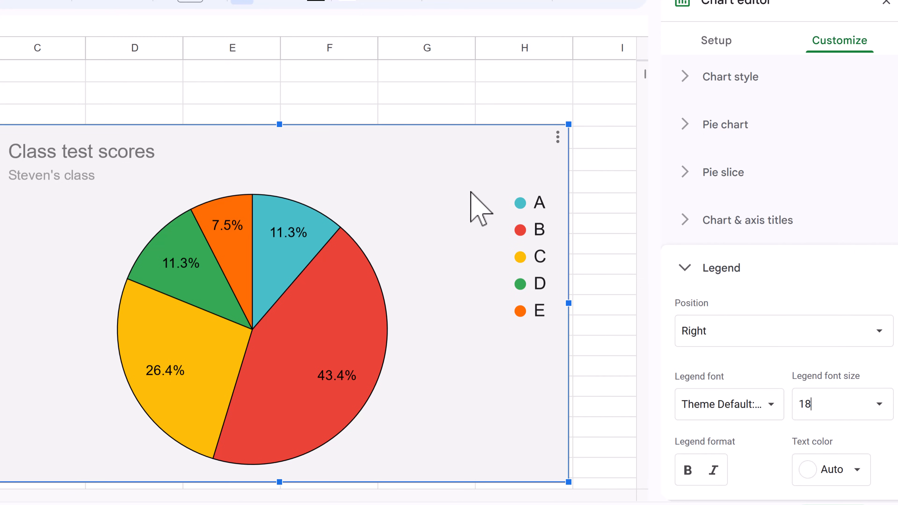
# - Move the legend closer to the pie, just beside slice B
pyautogui.click(535, 220)
pyautogui.moveTo(522, 207); pyautogui.dragTo(445, 264)
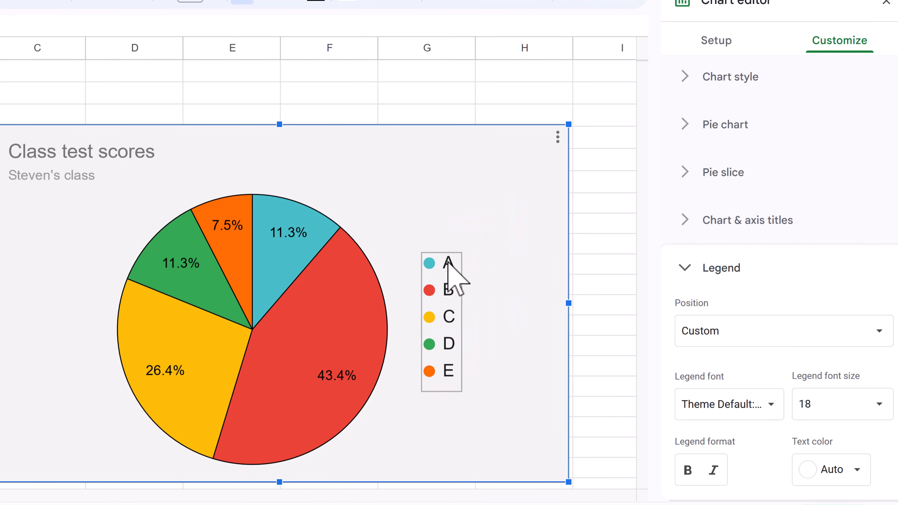
pyautogui.click(449, 263)
pyautogui.doubleClick(449, 263)
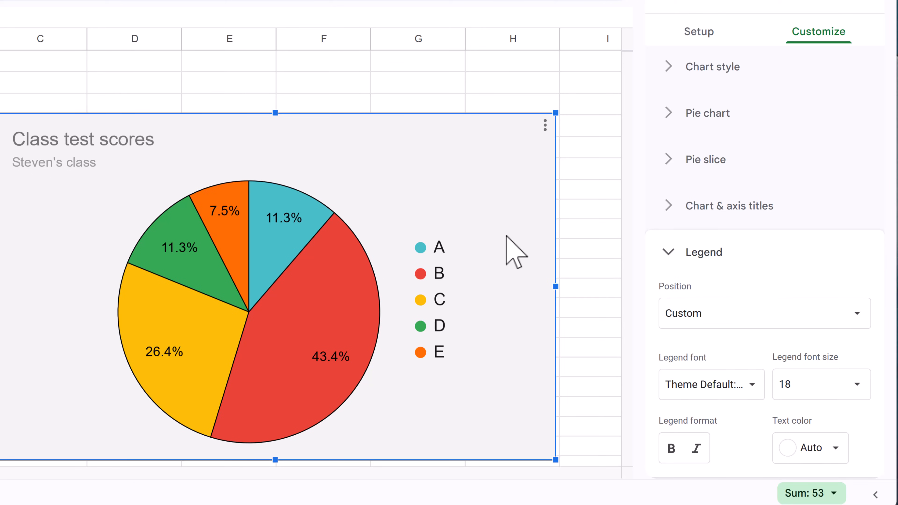
# - Look at the download options available for the chart
pyautogui.click(546, 125)
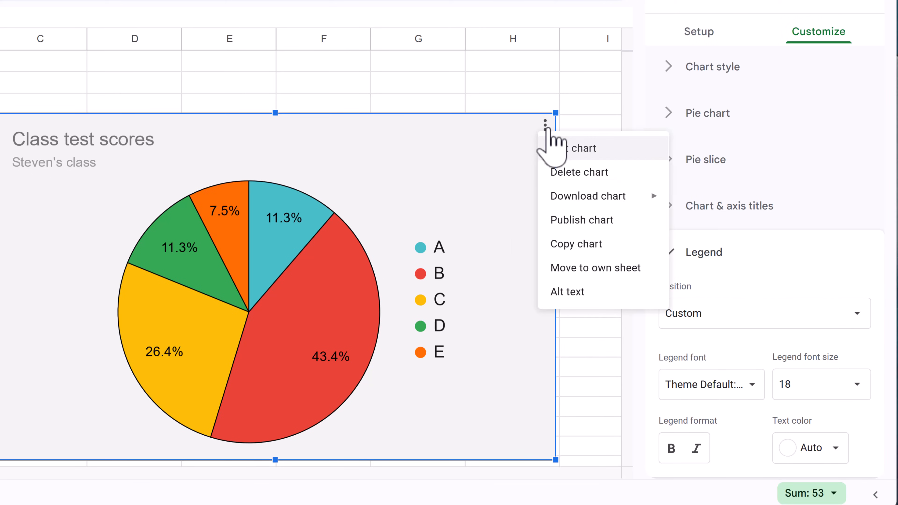
pyautogui.moveTo(593, 197)
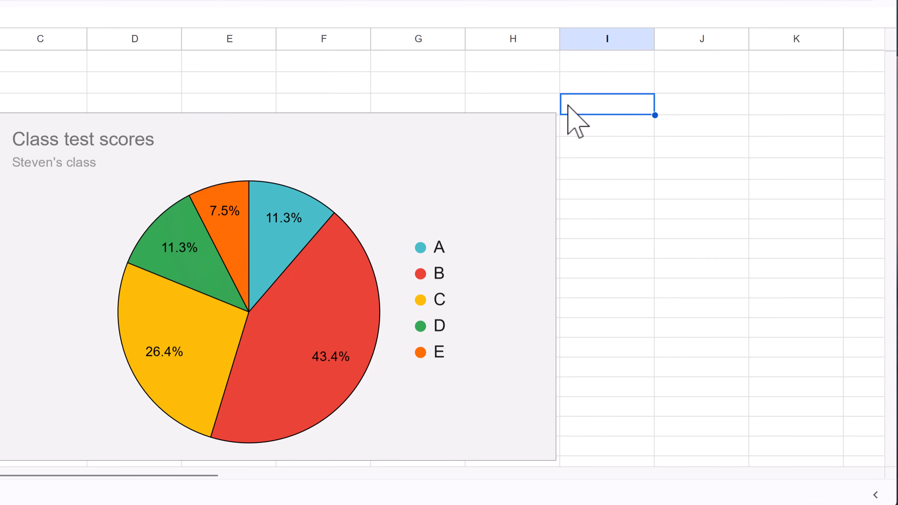
# - Publish the "Class test scores" chart to the web as an interactive link
pyautogui.click(544, 124)
pyautogui.click(546, 122)
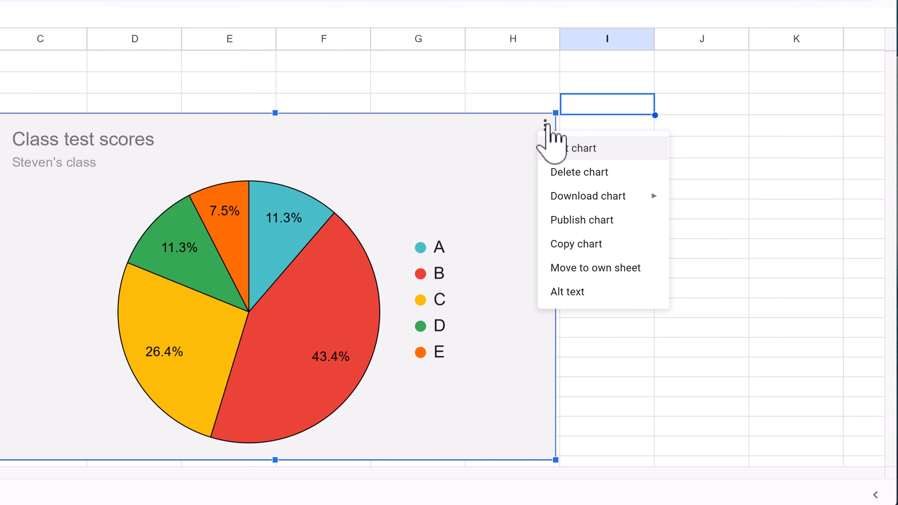
pyautogui.click(580, 219)
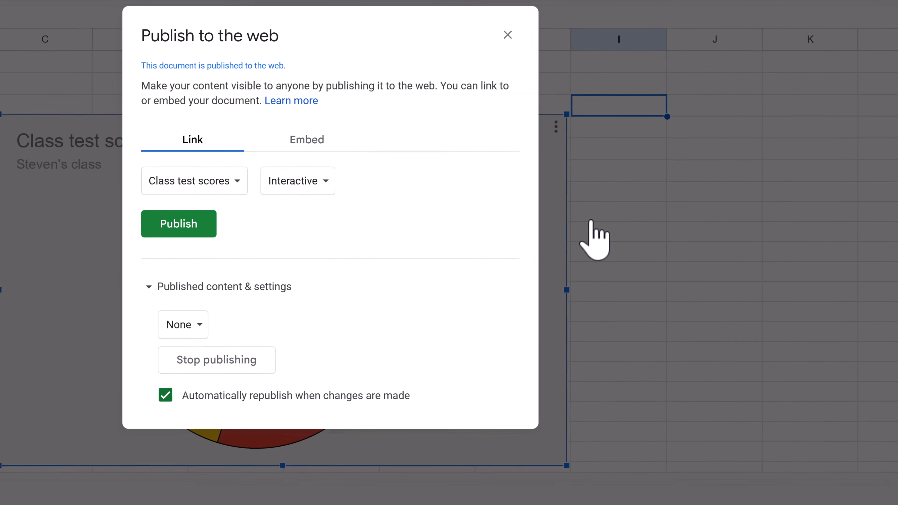
pyautogui.click(229, 182)
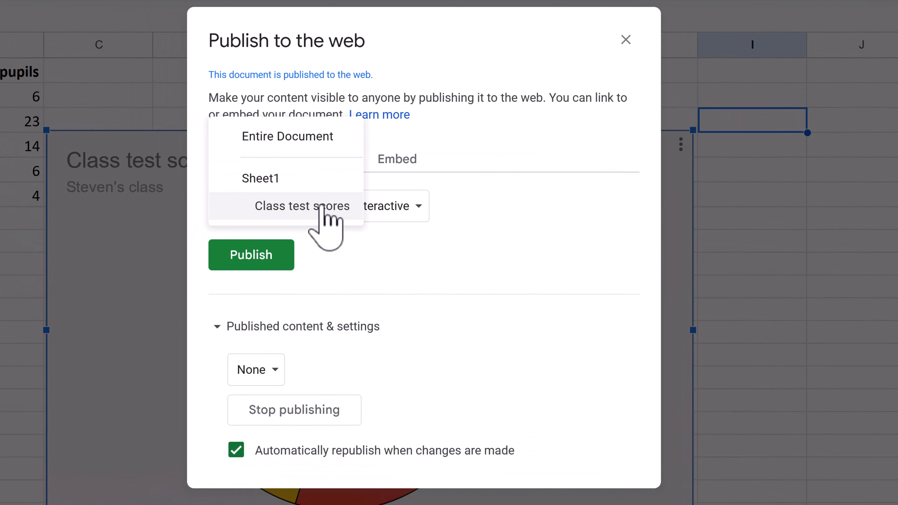
pyautogui.click(321, 207)
pyautogui.click(404, 213)
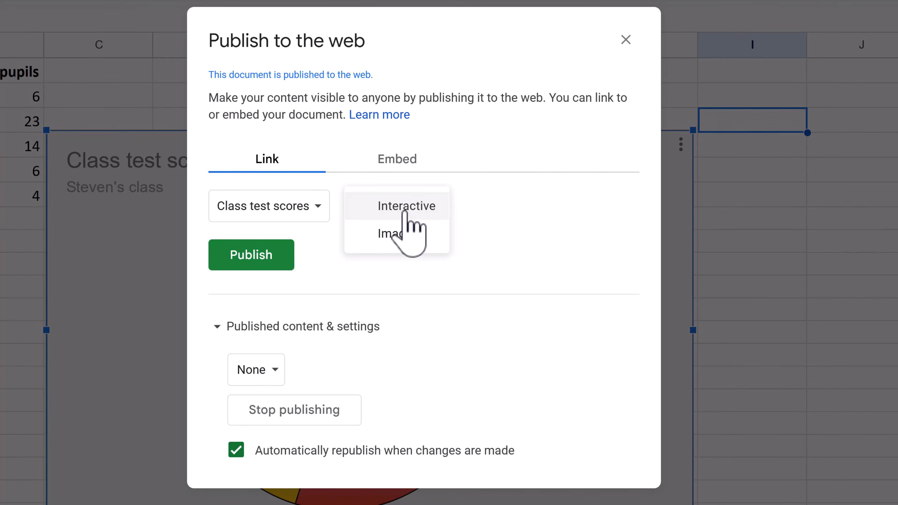
pyautogui.click(434, 209)
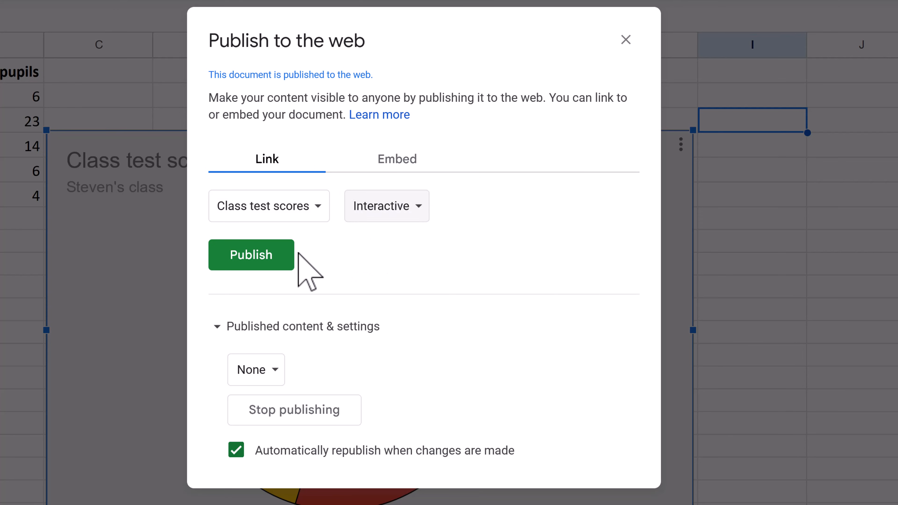
pyautogui.click(267, 258)
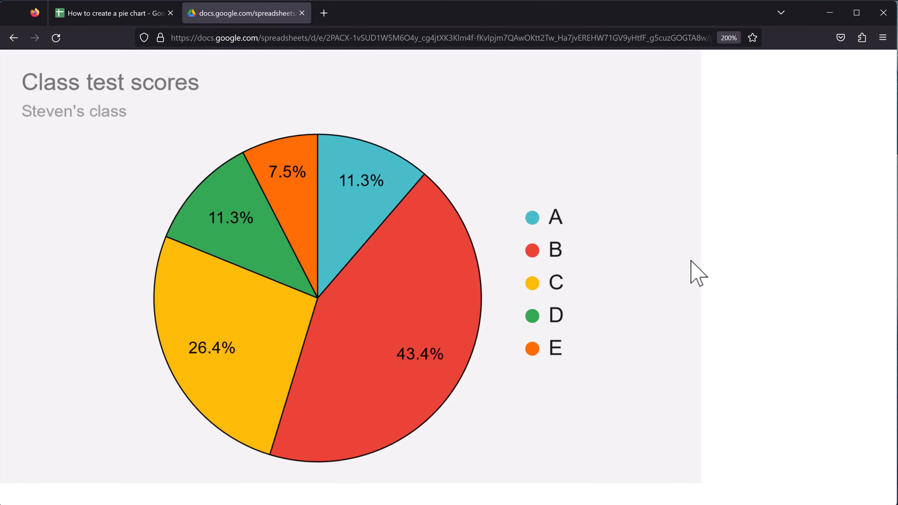
# - Inspect the details of slices A, B and C in the published interactive chart
pyautogui.moveTo(335, 163)
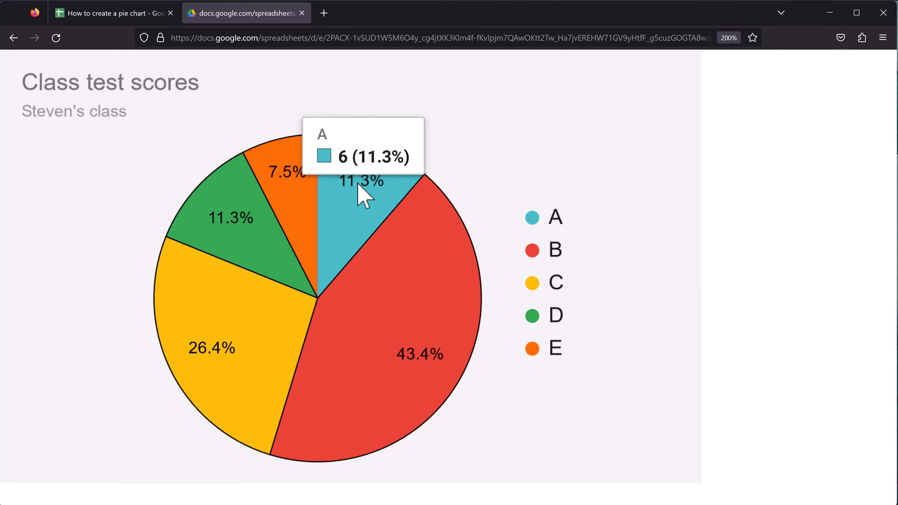
pyautogui.moveTo(388, 275)
pyautogui.moveTo(247, 305)
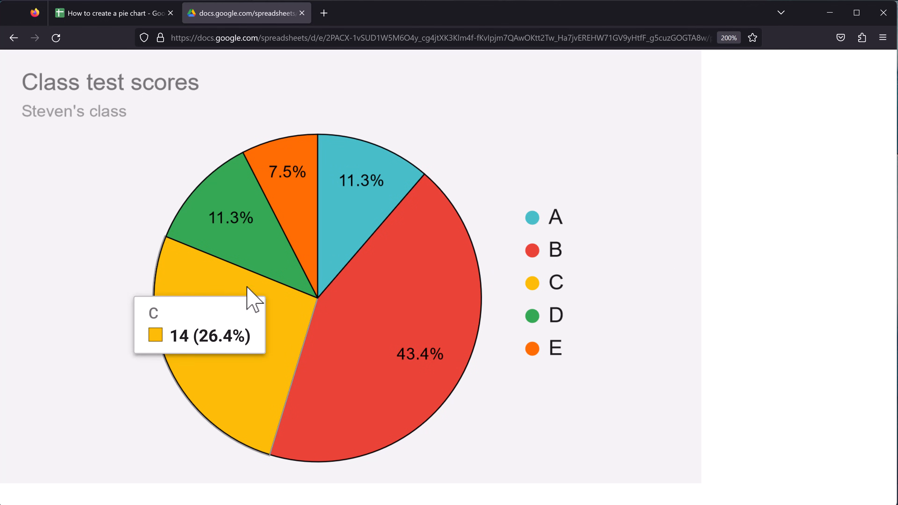